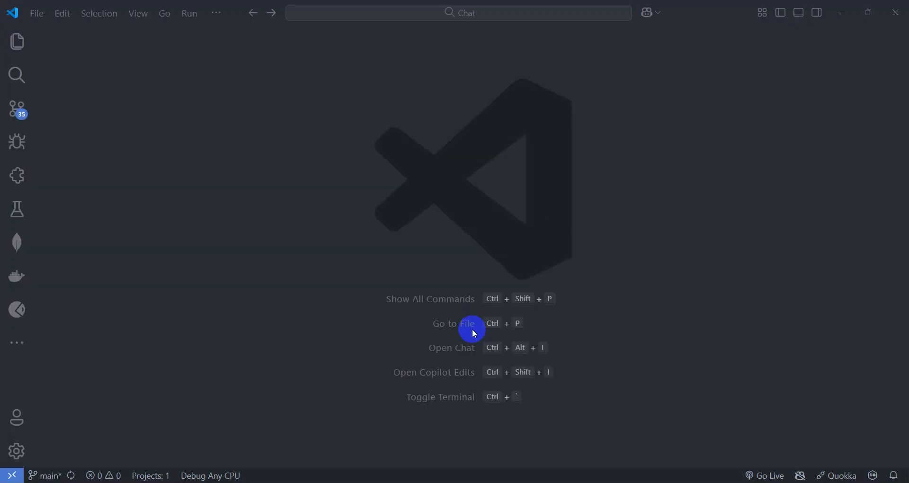
Step: Open chat.service.ts via quick open and collapse the withUrl configuration block
key(ctrl+p)
text(chatser)
key(Return)
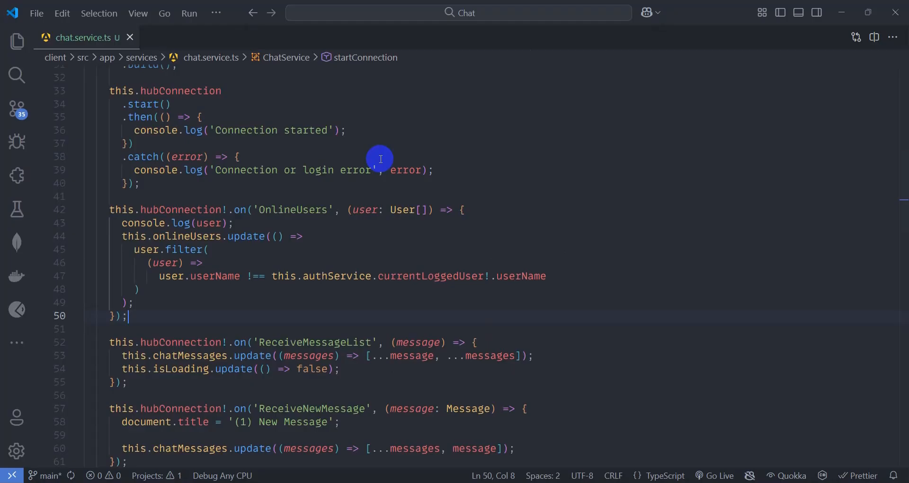
scroll(220, 270, up, 3)
scroll(220, 269, up, 3)
scroll(213, 263, up, 2)
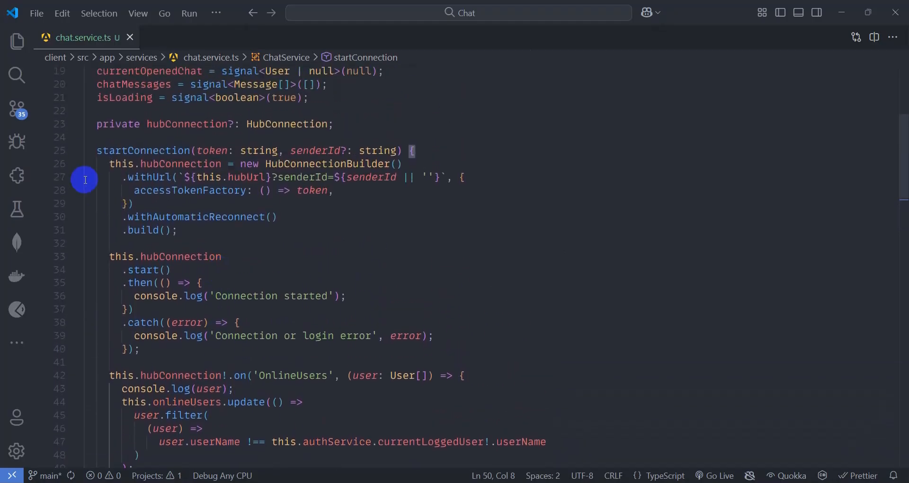
click(77, 177)
scroll(173, 250, down, 2)
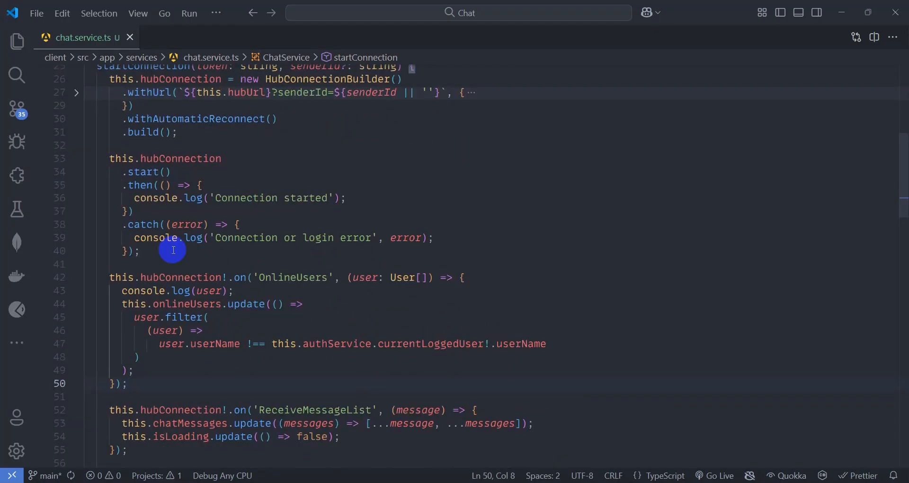
Step: Start a this.hubConnection!.on('Notify') listener right after the connection start code
click(191, 250)
key(Return)
key(Return)
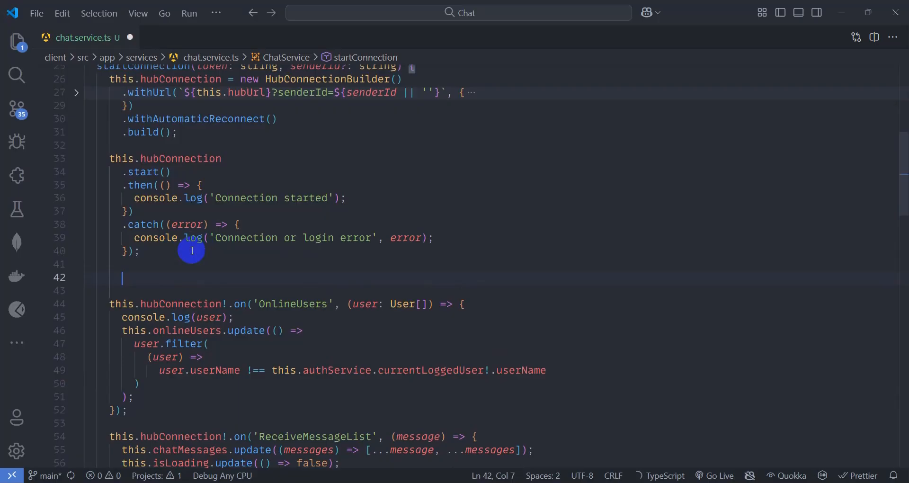
text(this.)
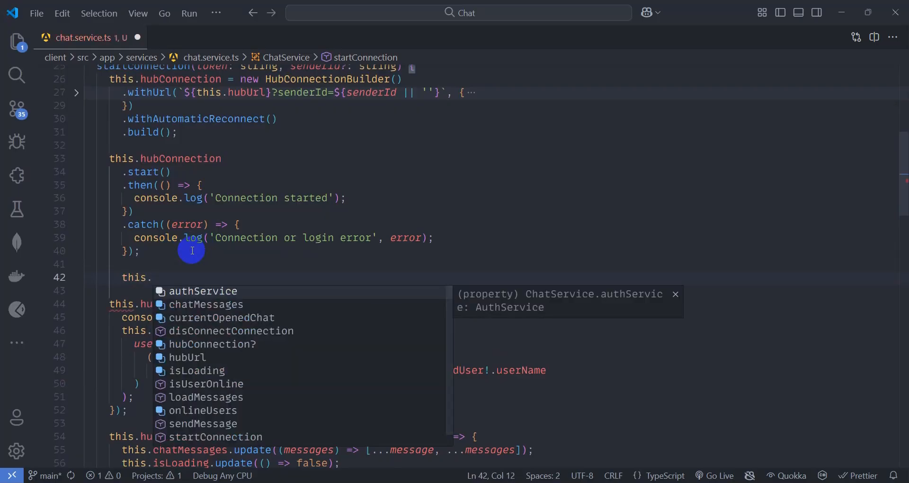
text(hu)
key(Tab)
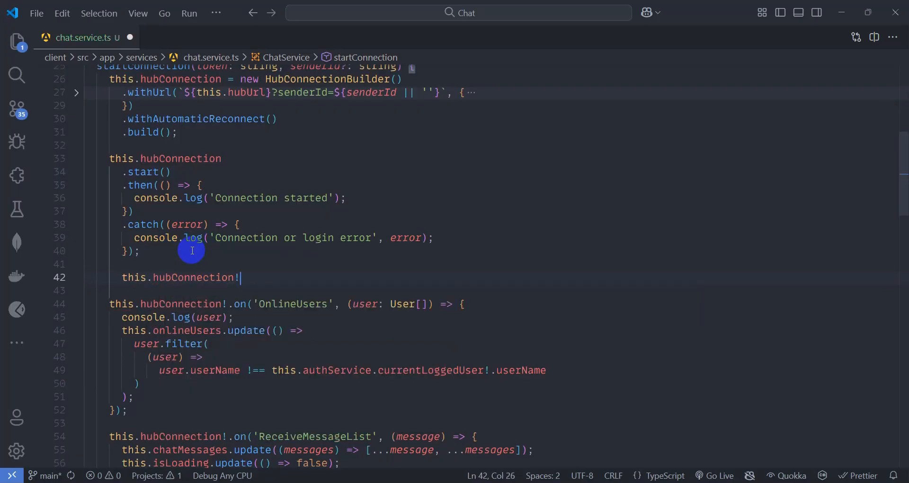
text(.on()
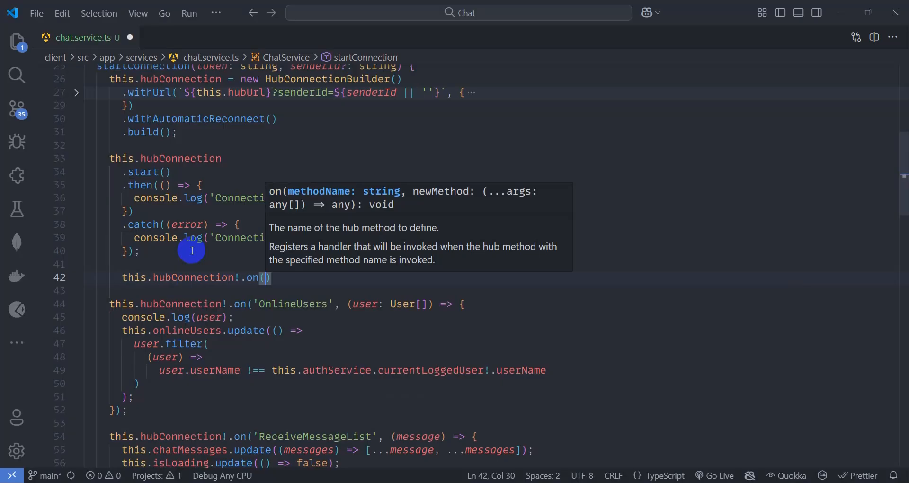
text('Notify)
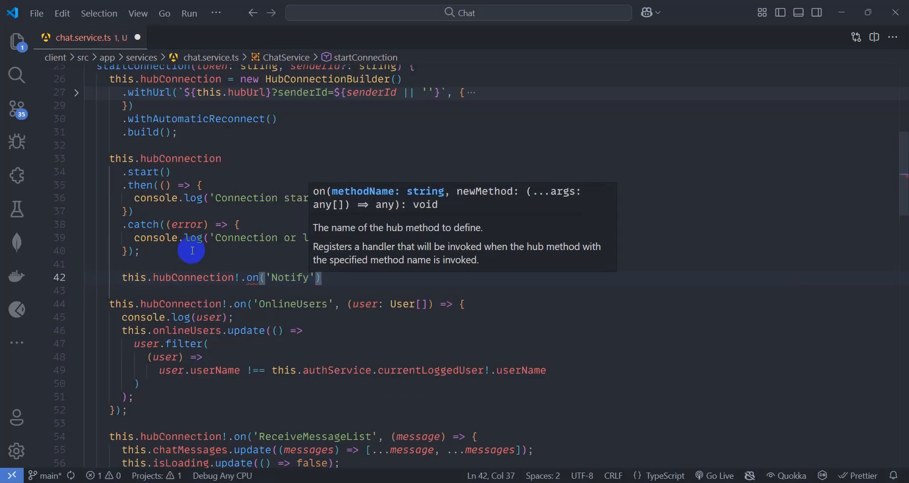
key(Escape)
Step: Open ChatHub.cs and review where OnConnectedAsync sends the 'Notify' event with the current user
key(ctrl+p)
text(chatH)
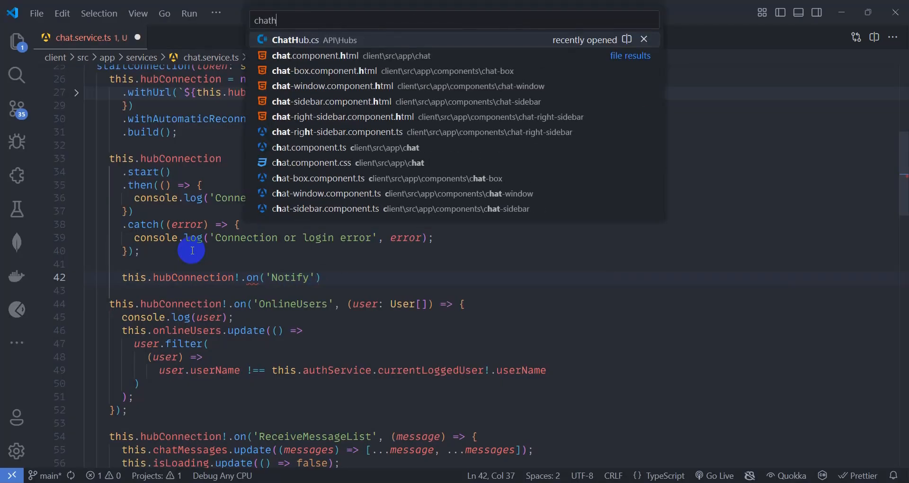
key(Return)
scroll(227, 213, up, 3)
scroll(227, 213, up, 3)
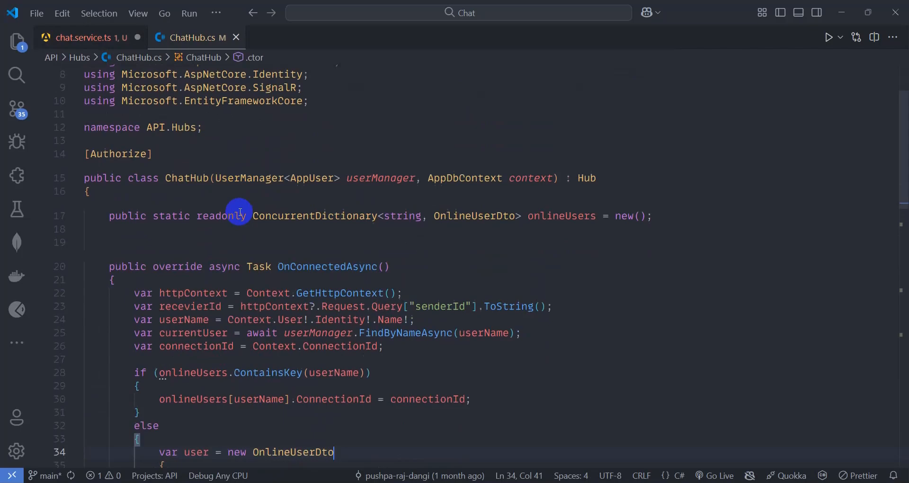
scroll(235, 214, down, 2)
scroll(319, 195, down, 3)
scroll(320, 199, down, 3)
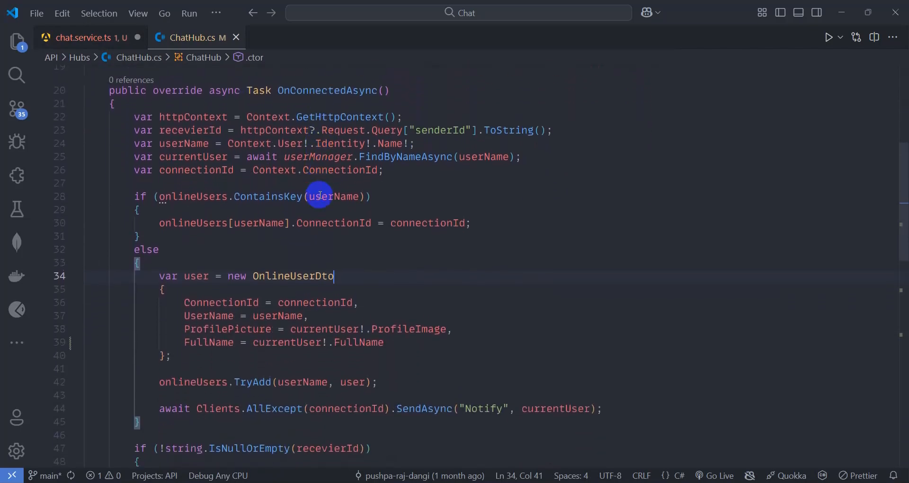
scroll(327, 213, down, 2)
scroll(332, 279, down, 3)
scroll(333, 278, up, 2)
click(332, 287)
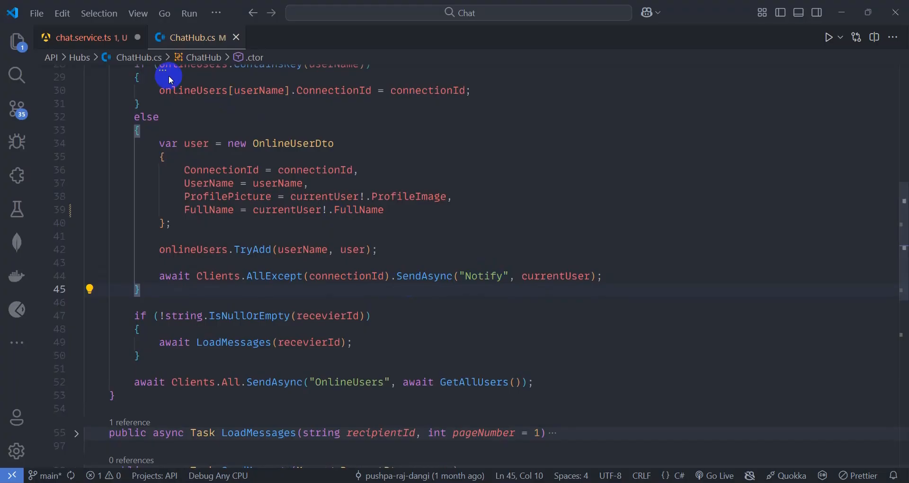
Step: Back in chat.service.ts, give the 'Notify' listener a (user: User) => callback with an open body
click(94, 41)
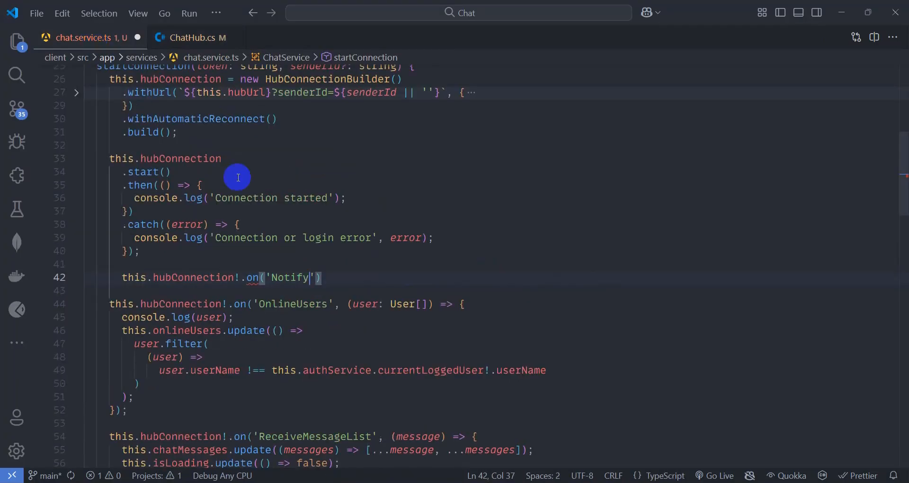
scroll(313, 310, down, 1)
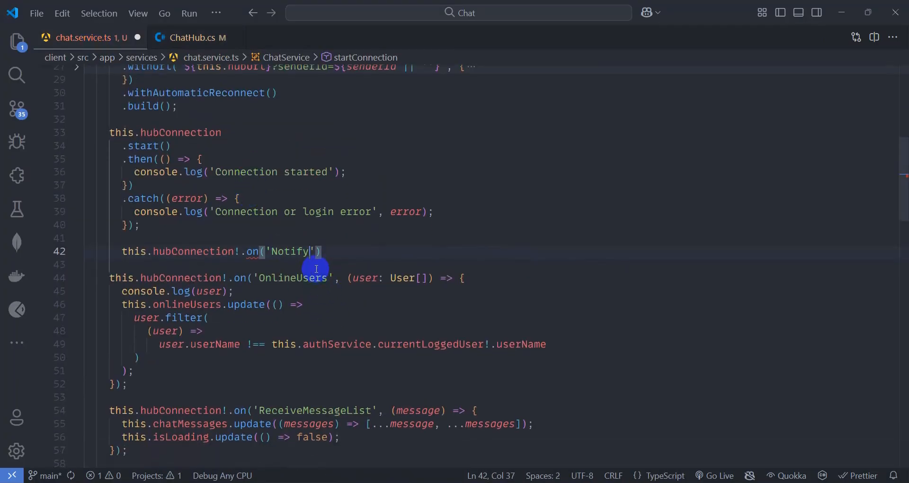
text(,)
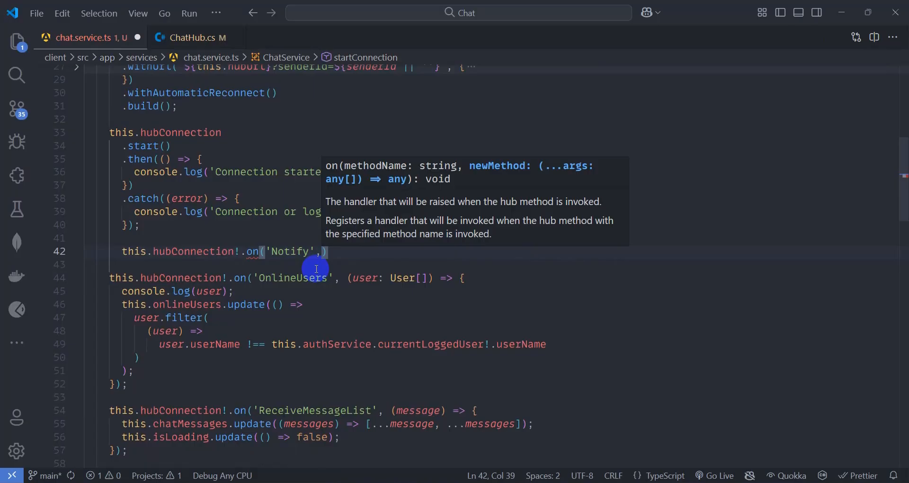
text(()
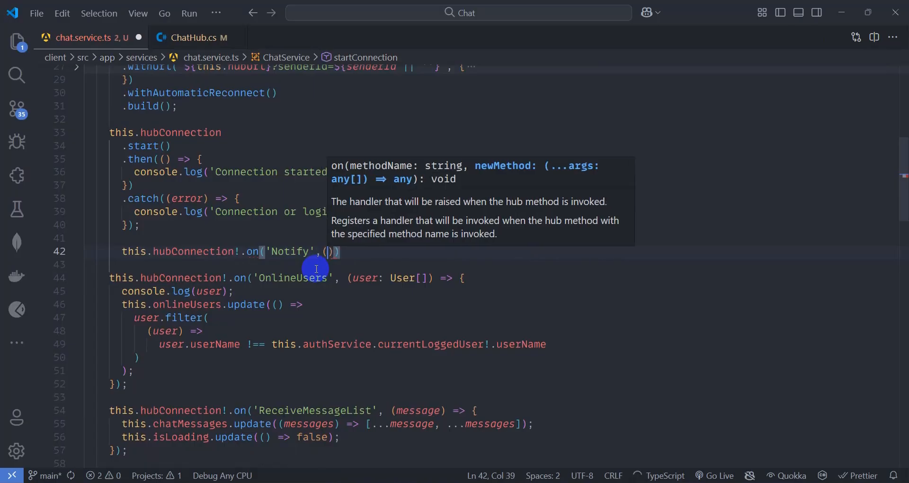
text(user:User)
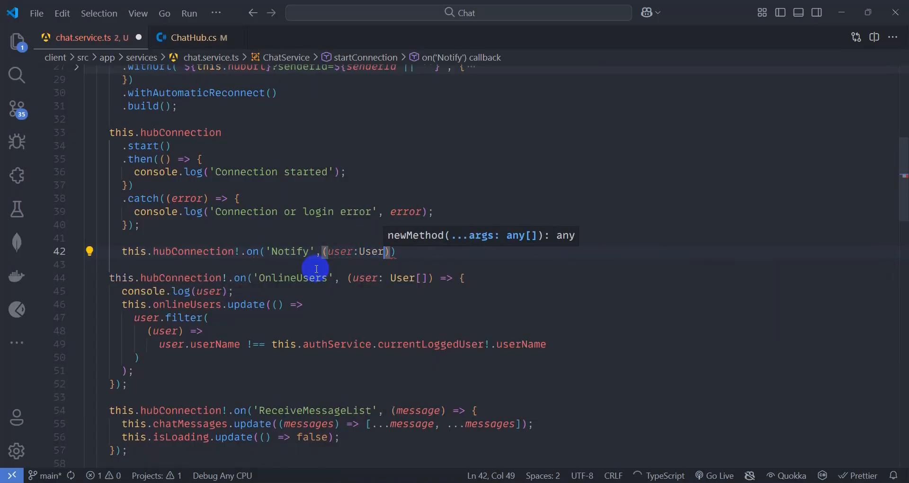
text())
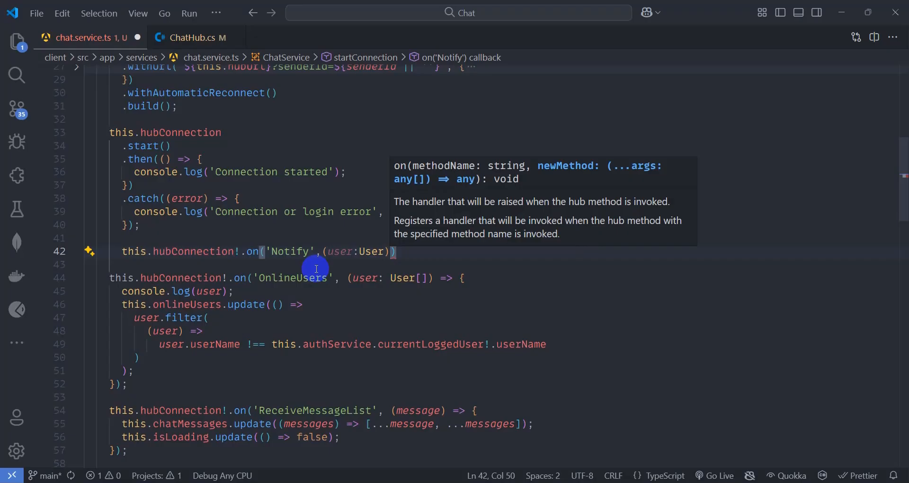
text(=>{)
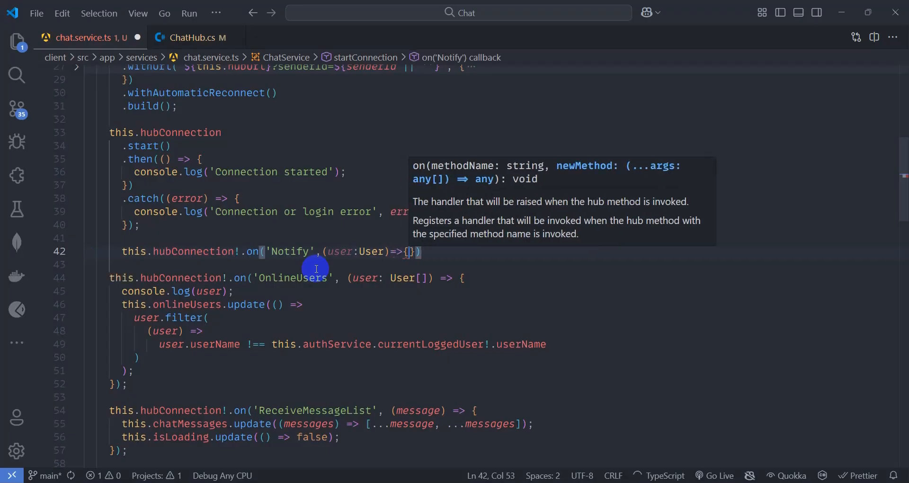
key(Return)
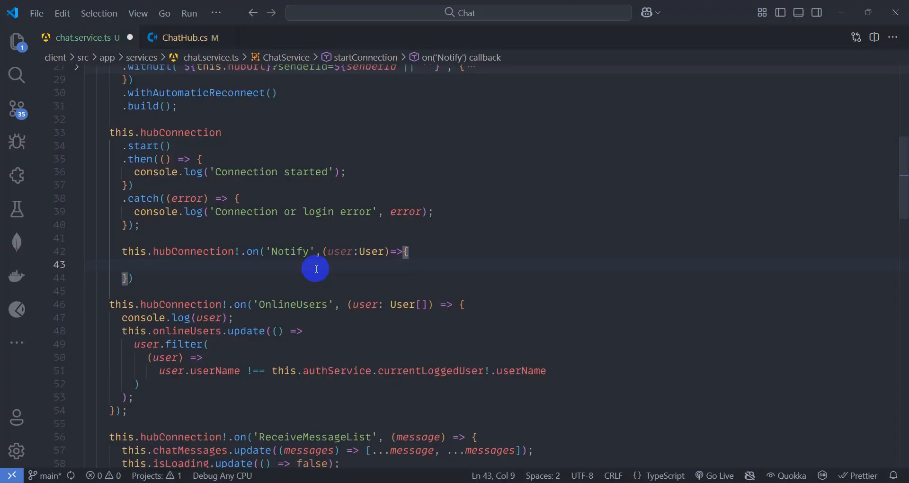
text(Bitufu)
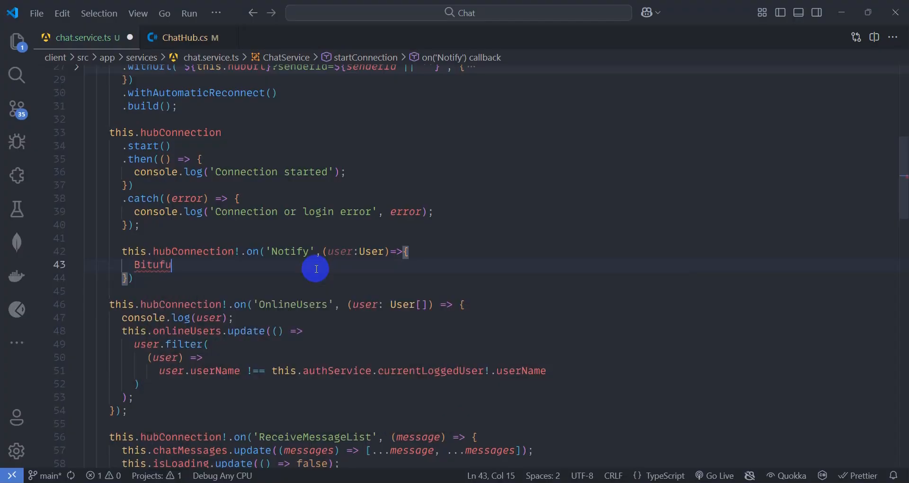
Step: Call Notification.requestPermission().then((result) => ...) with an open callback body
key(BackSpace)
key(BackSpace)
key(BackSpace)
text(Noti)
key(Tab)
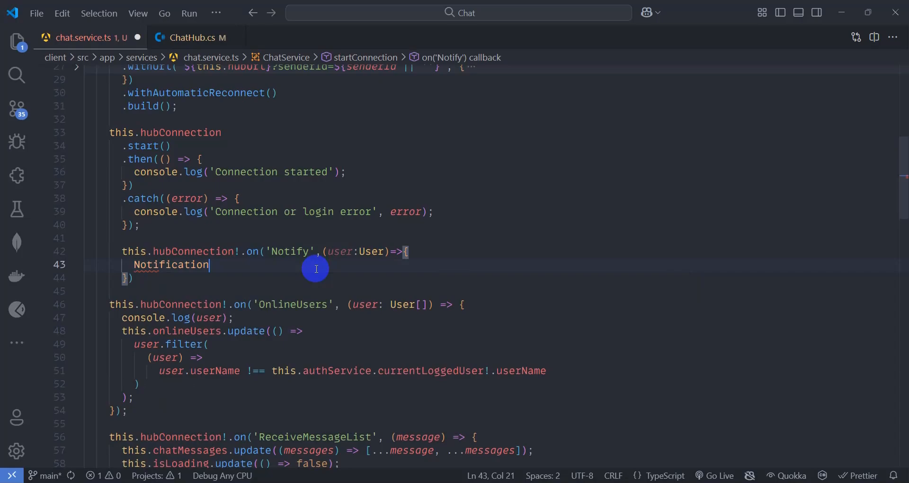
text(.requ)
key(Tab)
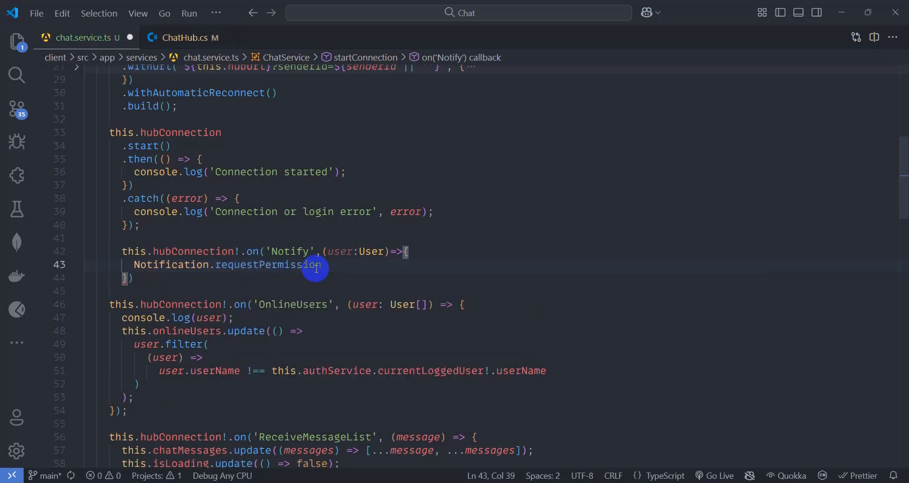
text(().)
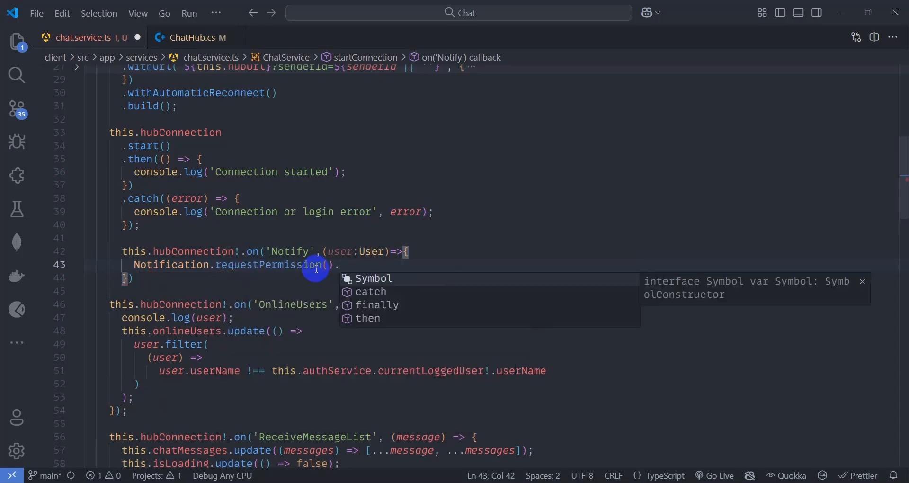
text(then(()=>)
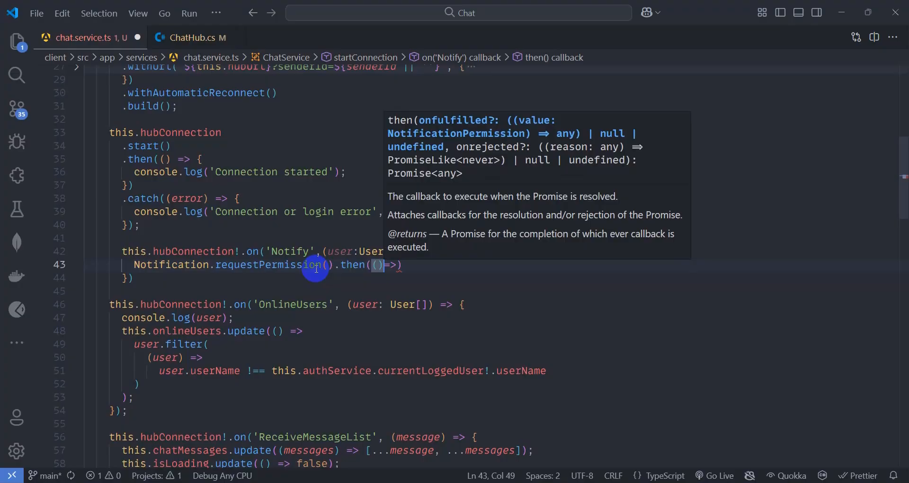
text(r=>)
key(BackSpace)
key(BackSpace)
key(BackSpace)
text((result)
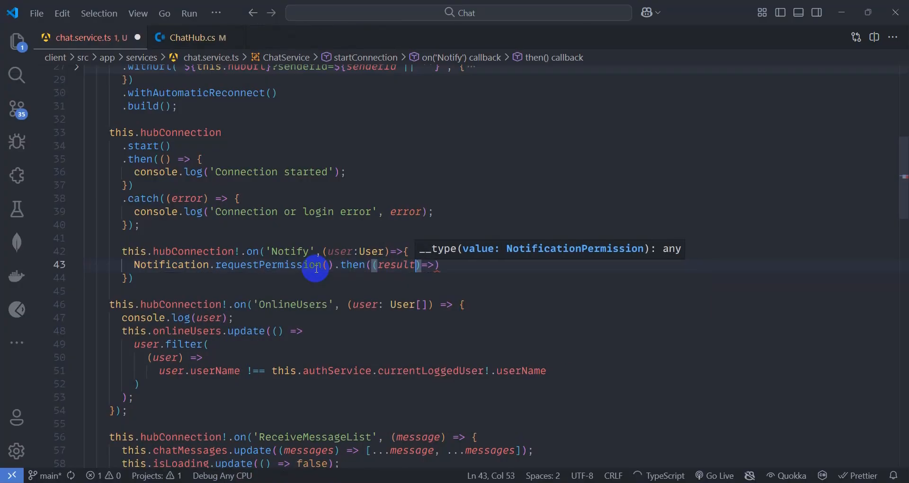
text()=>)
key(Right)
key(Right)
key(Return)
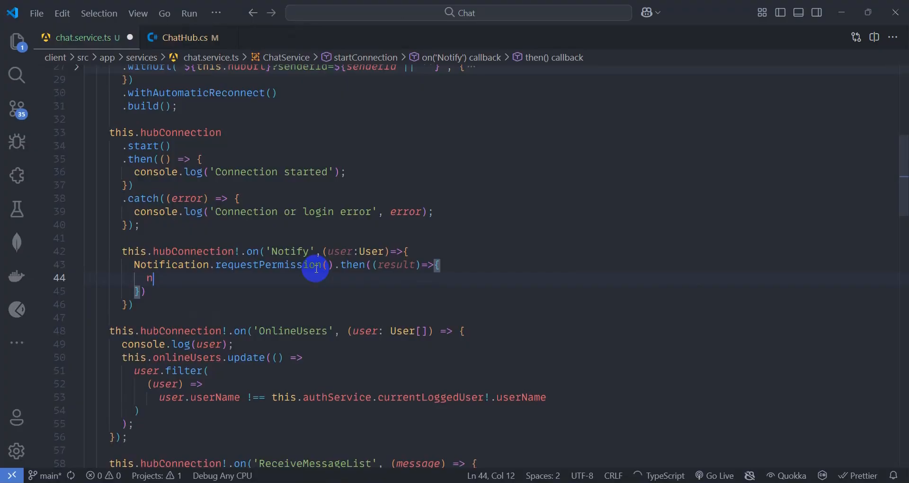
text(ew Notifi)
Step: Create new Notification('Active now') with body user.fullName + 'is online now' and icon user.profilePicture
key(Tab)
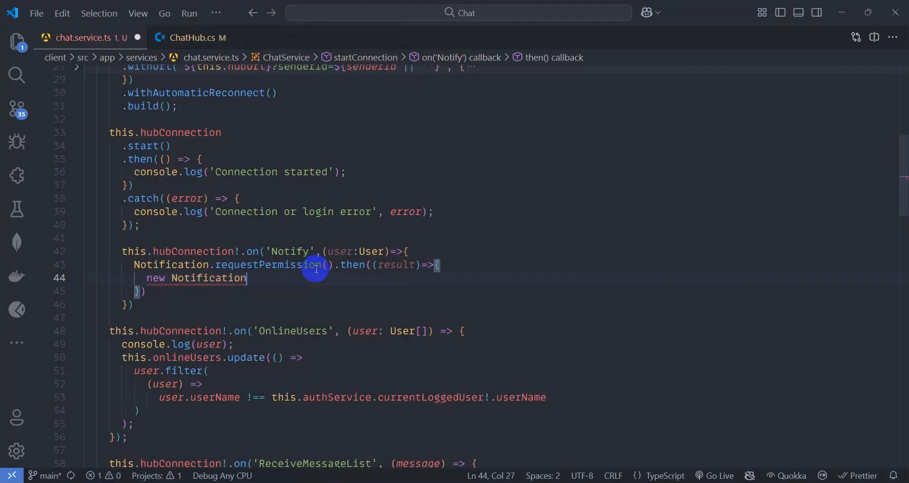
text(('Ac)
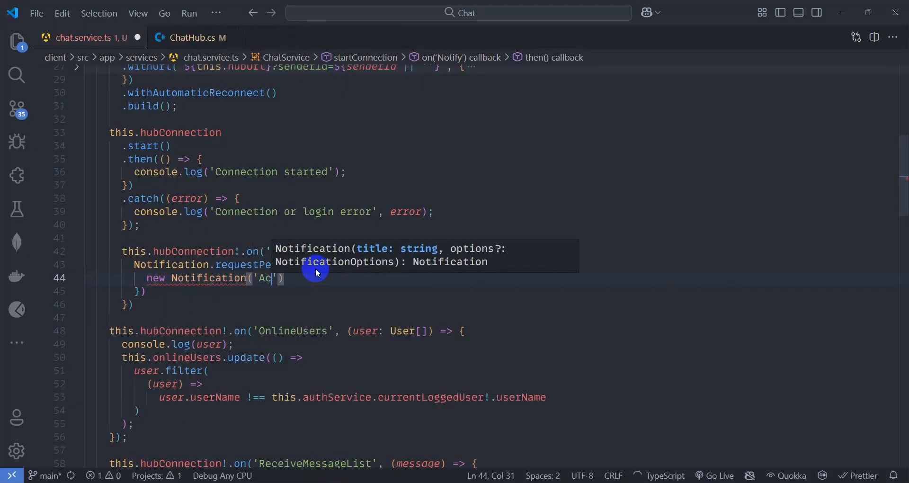
text(tive n)
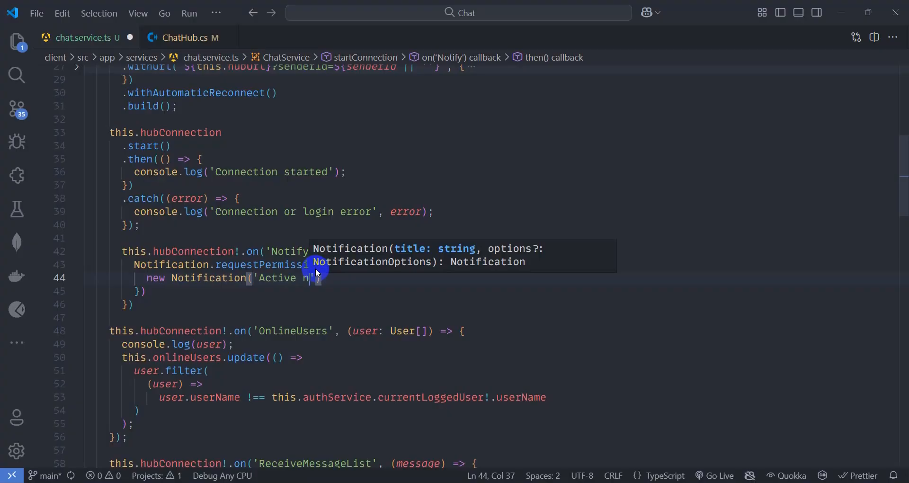
key(BackSpace)
text(now')
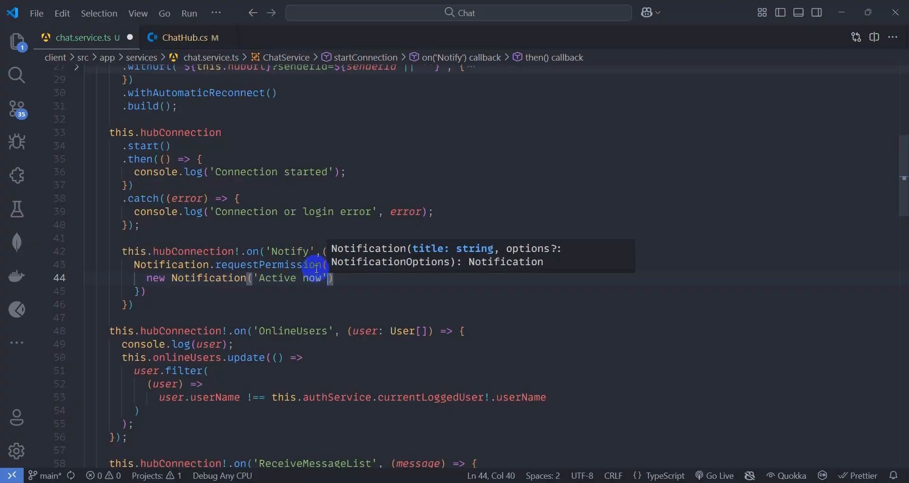
text(, {)
key(Return)
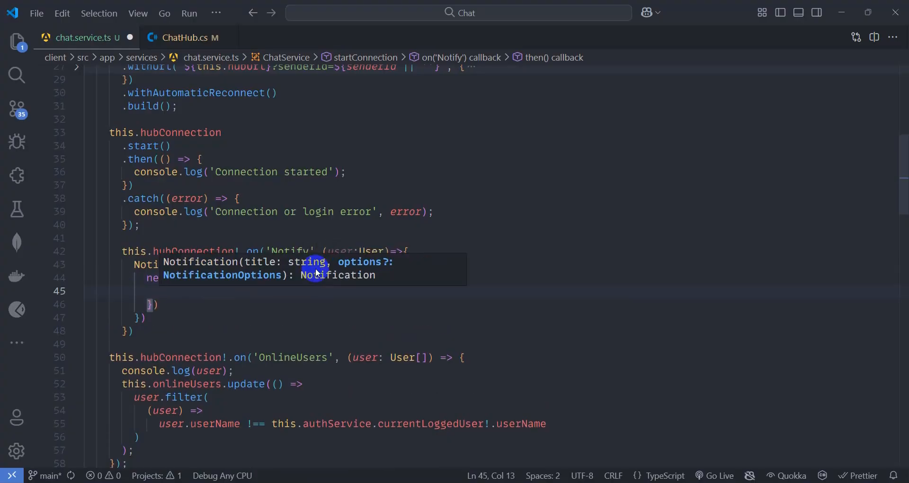
text(body:)
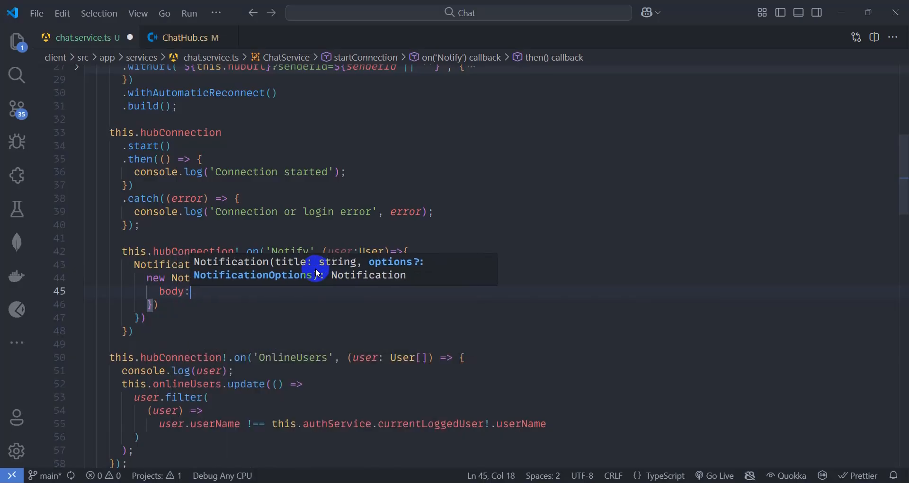
text(user.ful)
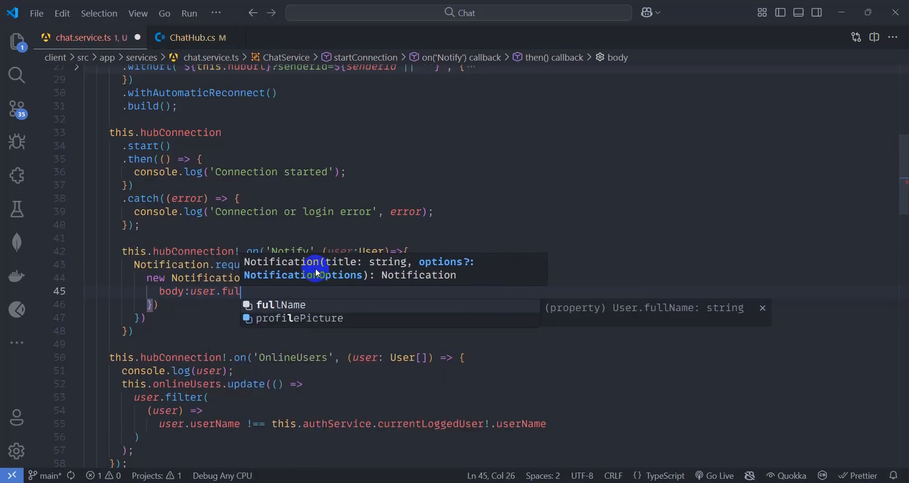
key(Tab)
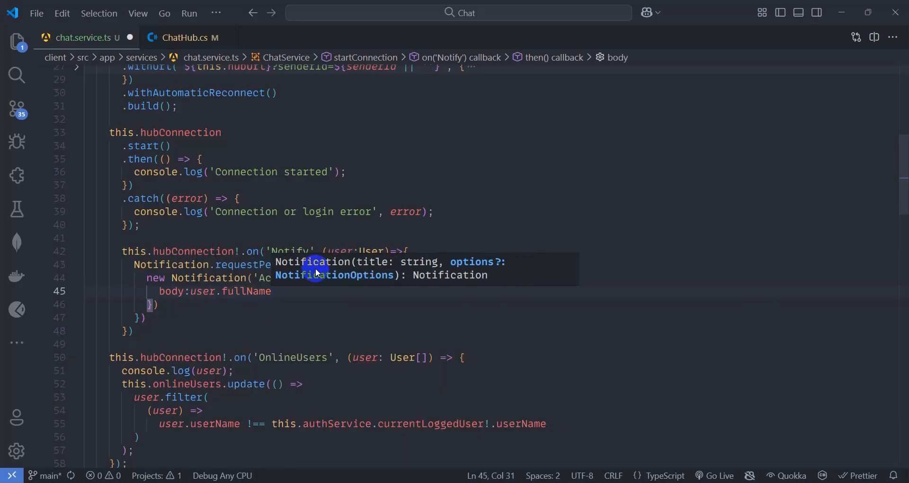
text( +)
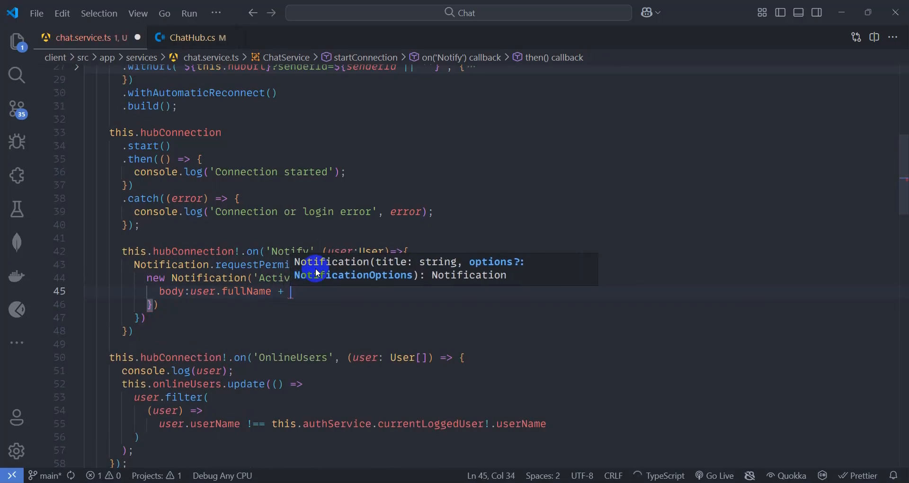
text( 'is on)
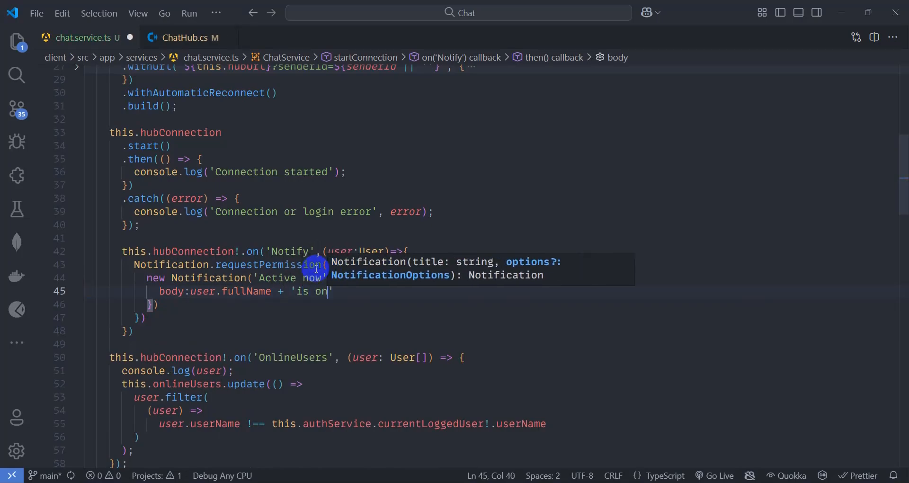
text(line now')
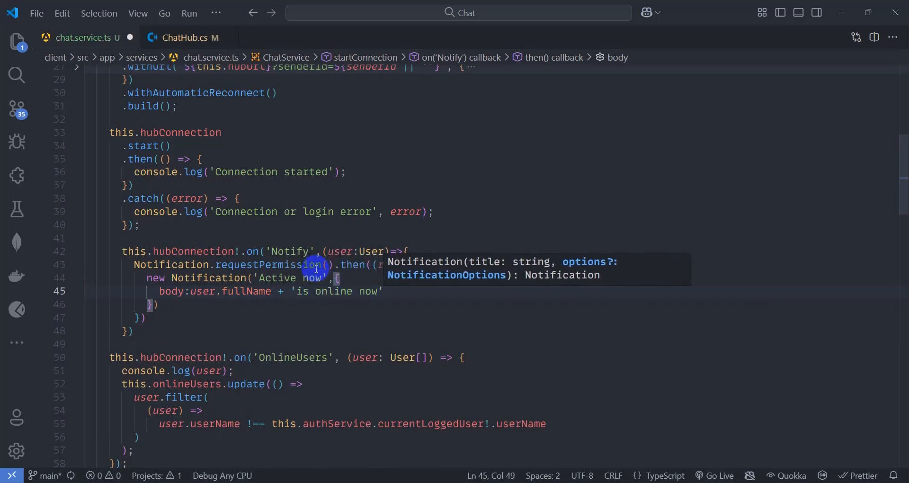
text(,)
key(Return)
text(icon:)
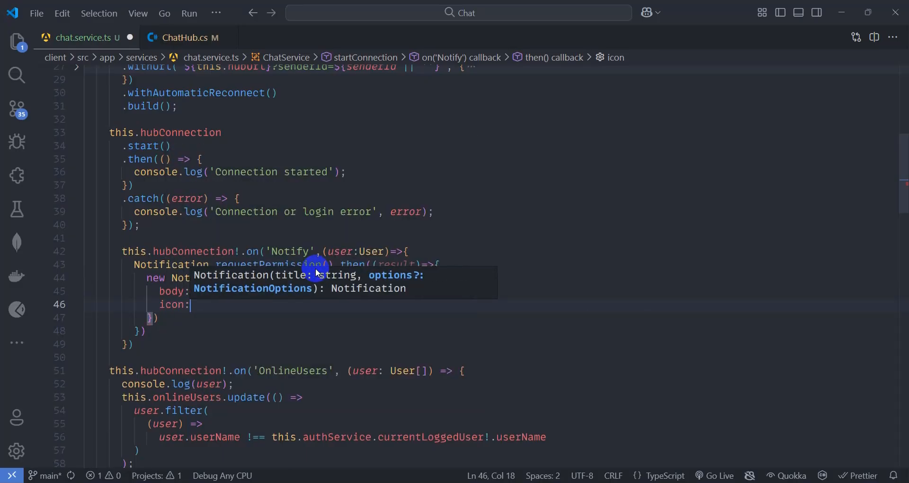
text(u)
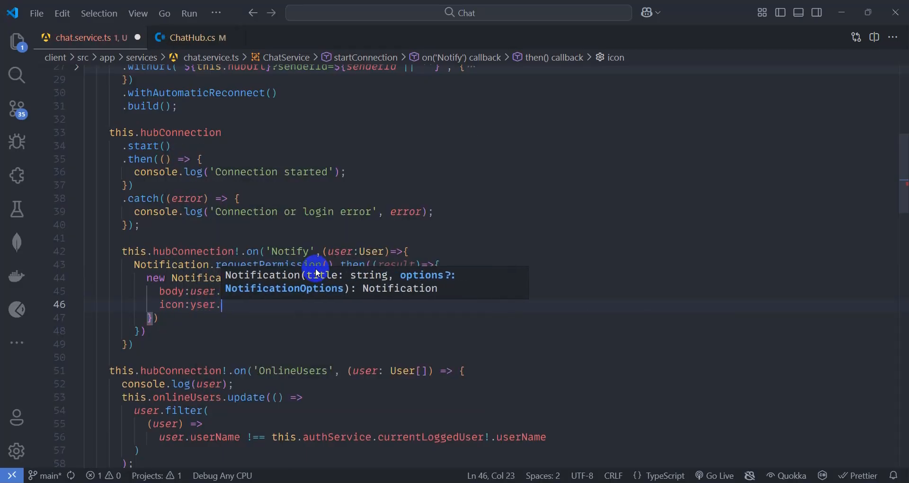
text(ser.)
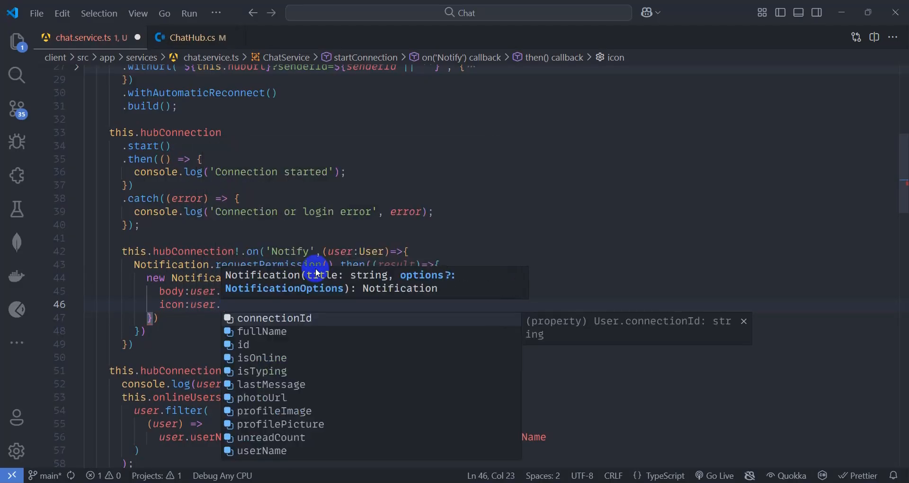
text(prof)
key(Return)
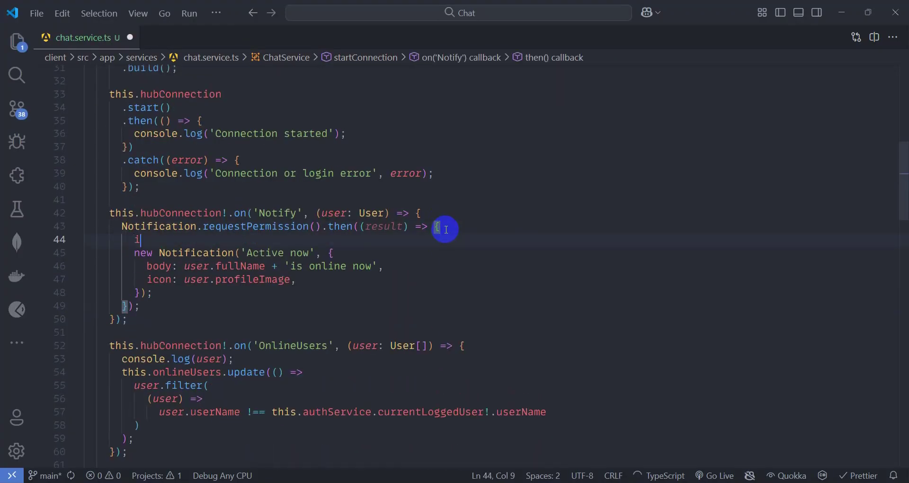
text(f()
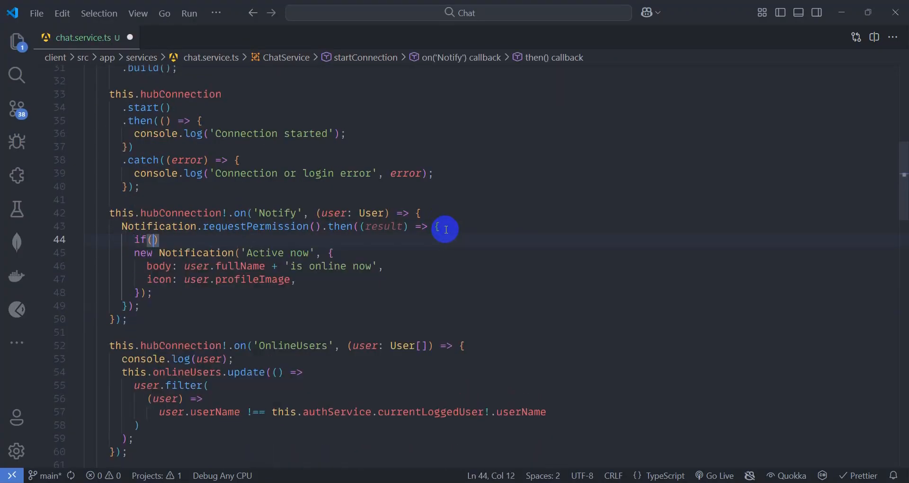
text(result ==")
text(gr)
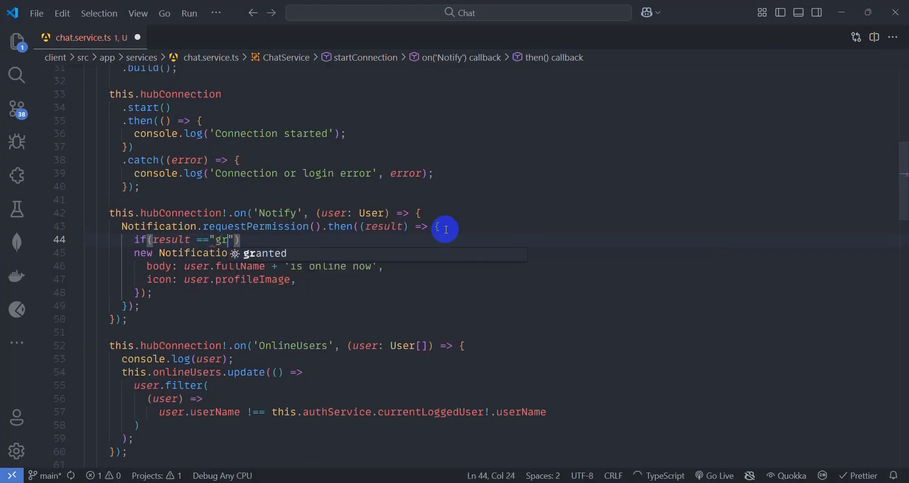
text(anted"){)
Step: Wrap the notification in if (result == "granted") and fix the closing braces
key(Return)
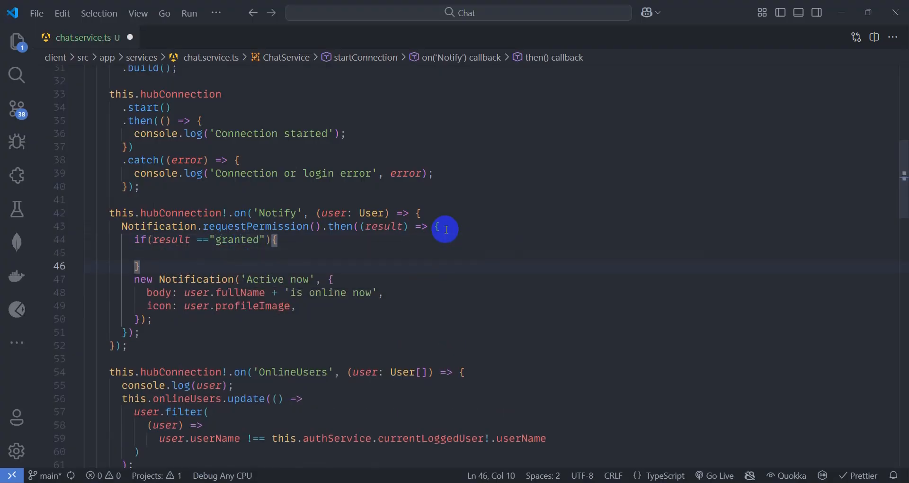
key(ctrl+x)
click(166, 307)
key(Return)
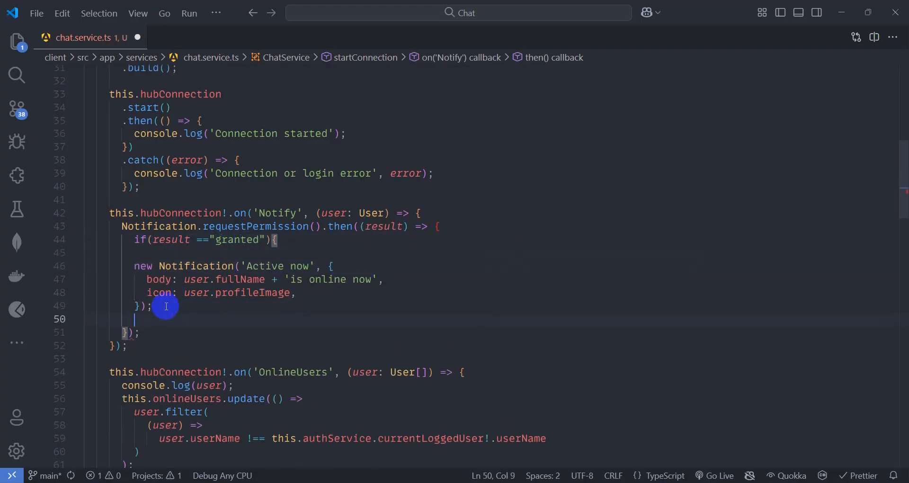
text(})
Step: Add an orange circle emoji to the 'Active now' title, a space before 'is online now', and save with Prettier
click(315, 268)
key(super+period)
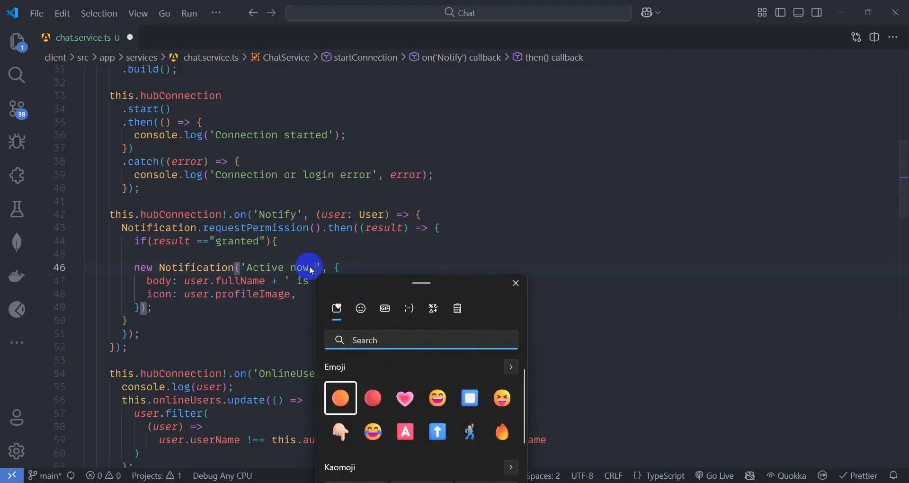
click(341, 399)
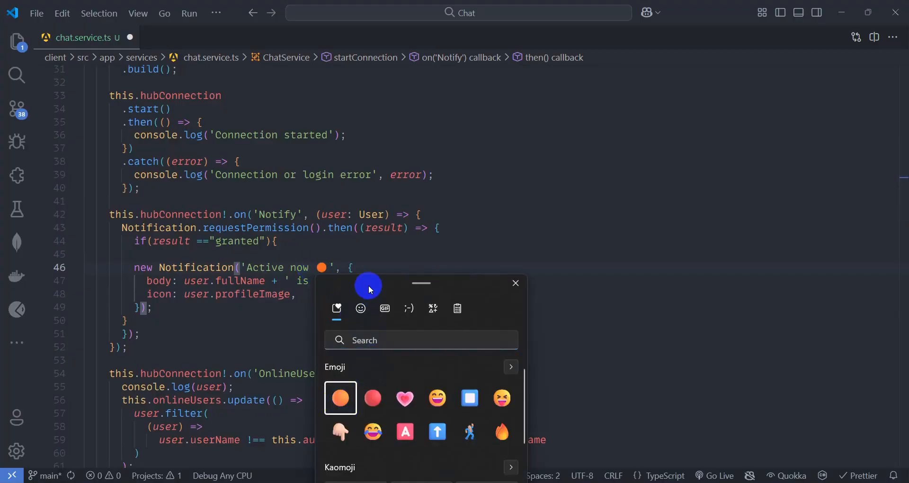
click(369, 266)
scroll(370, 266, down, 1)
click(369, 258)
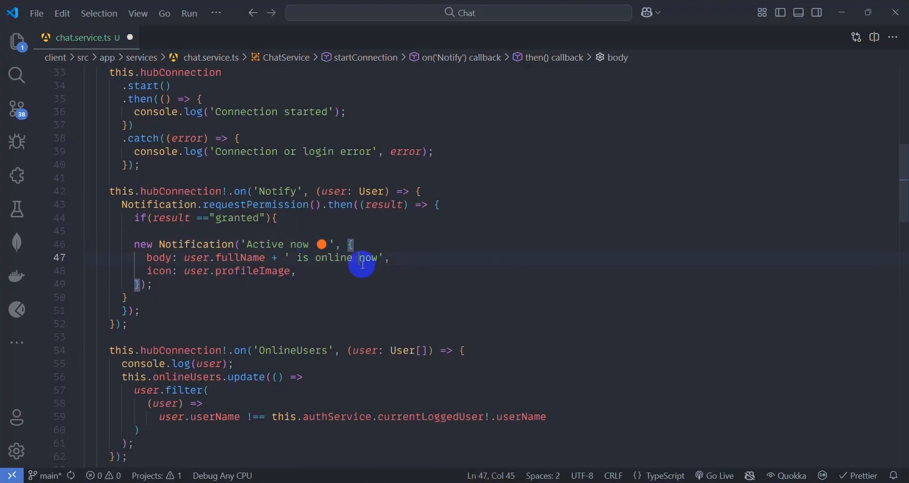
scroll(369, 263, down, 1)
key(ctrl+s)
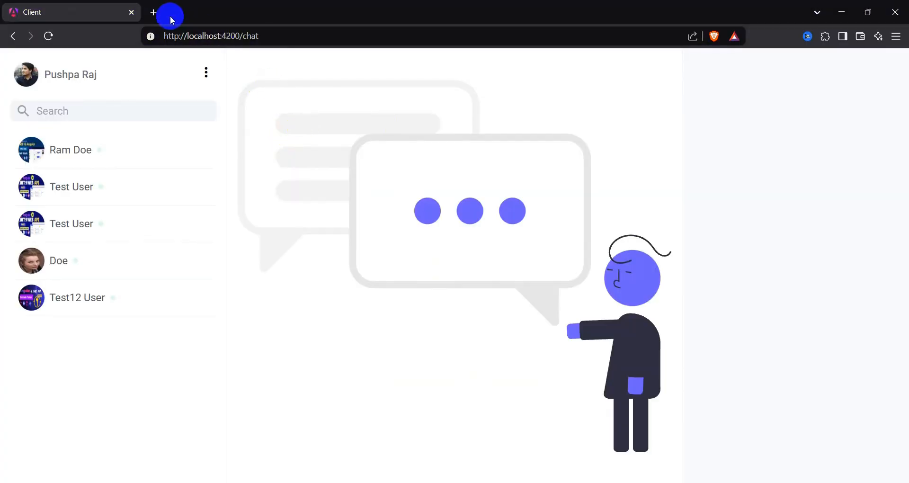
Step: In Brave's site settings turn Notifications off for localhost and reload the chat page
click(150, 36)
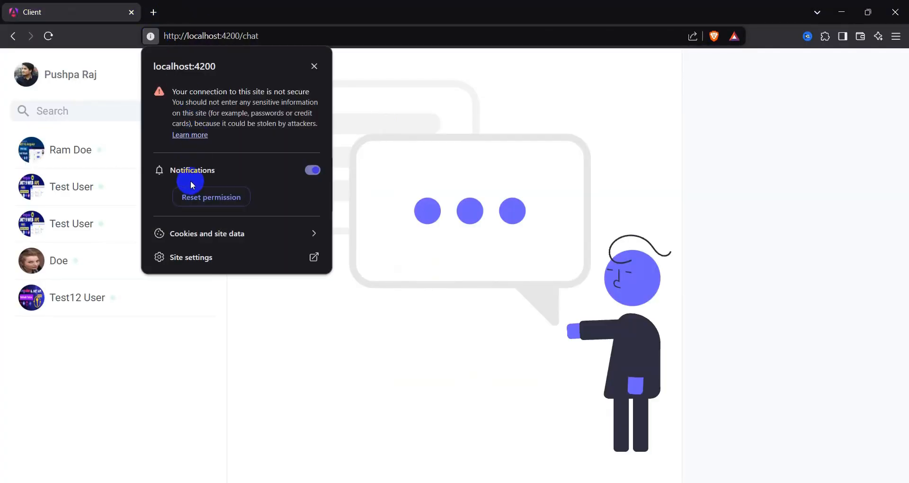
click(310, 170)
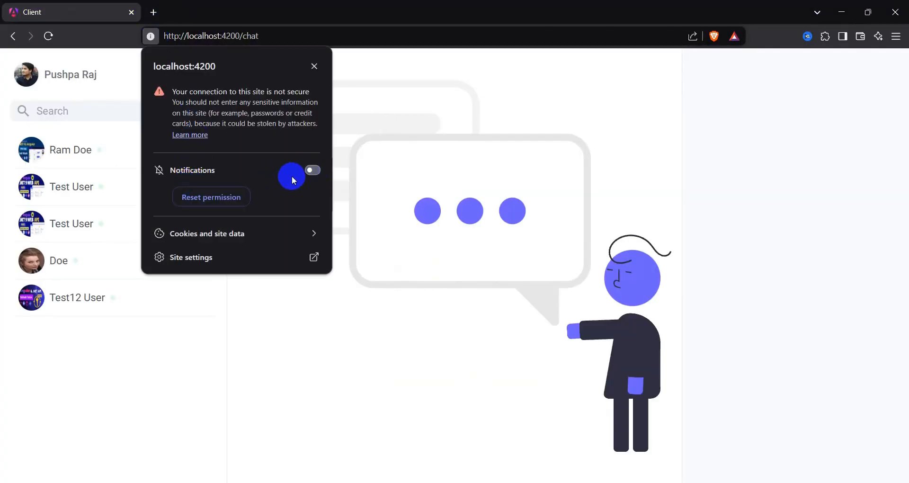
click(356, 145)
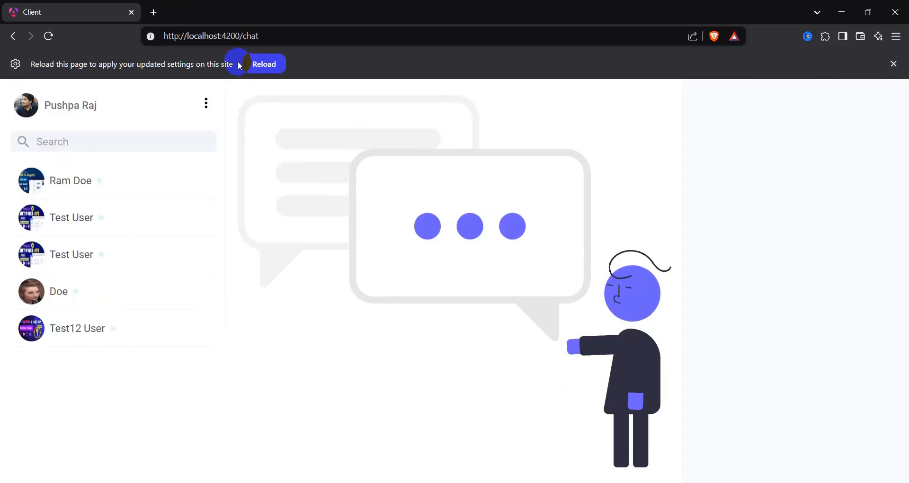
click(264, 65)
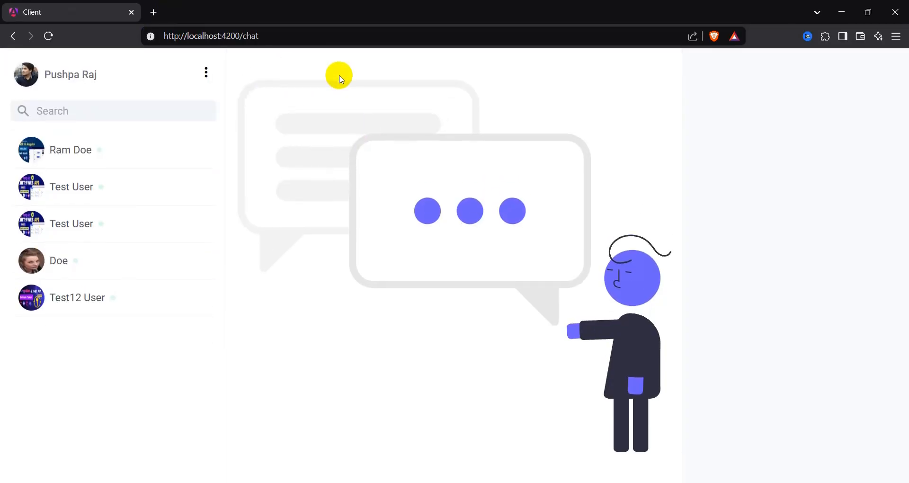